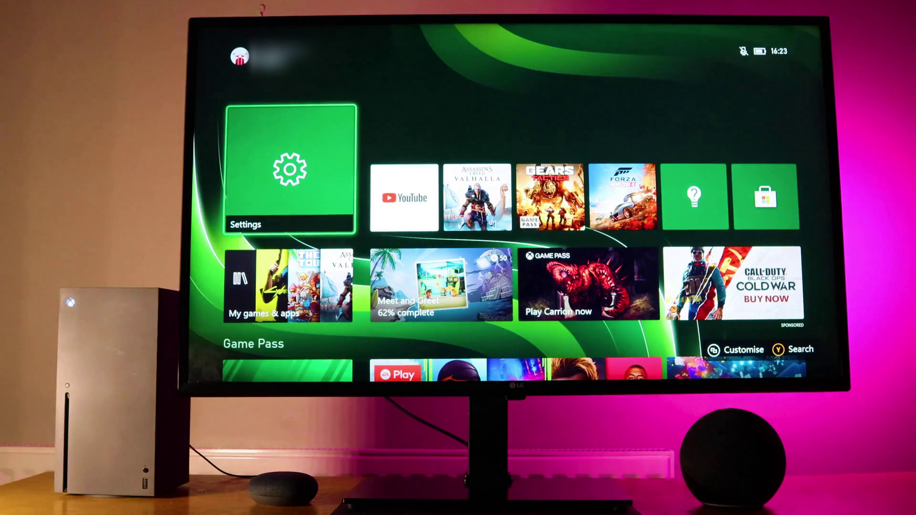
Step: Enable 'Allow network transfer' under Settings > System > Backup & transfer > Network transfer
{"action": "key", "text": "Return"}
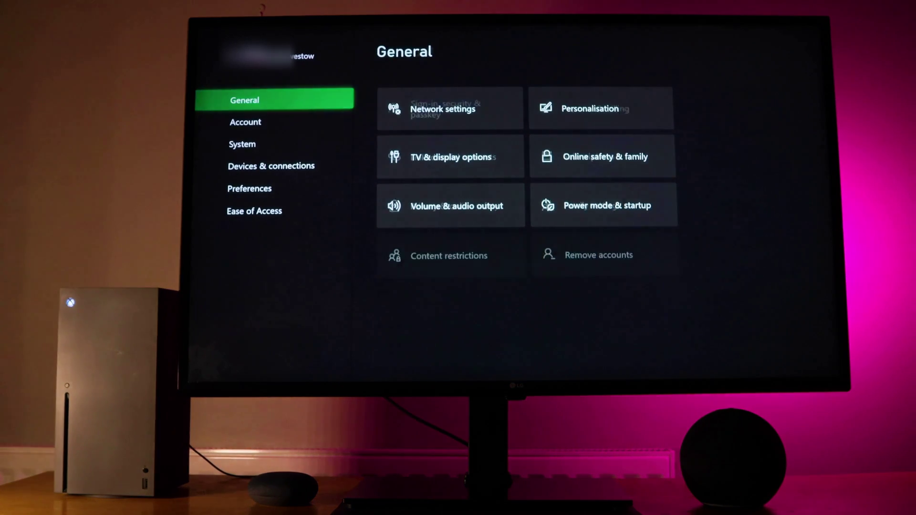
{"action": "key", "text": "Down"}
{"action": "key", "text": "Down"}
{"action": "key", "text": "Right"}
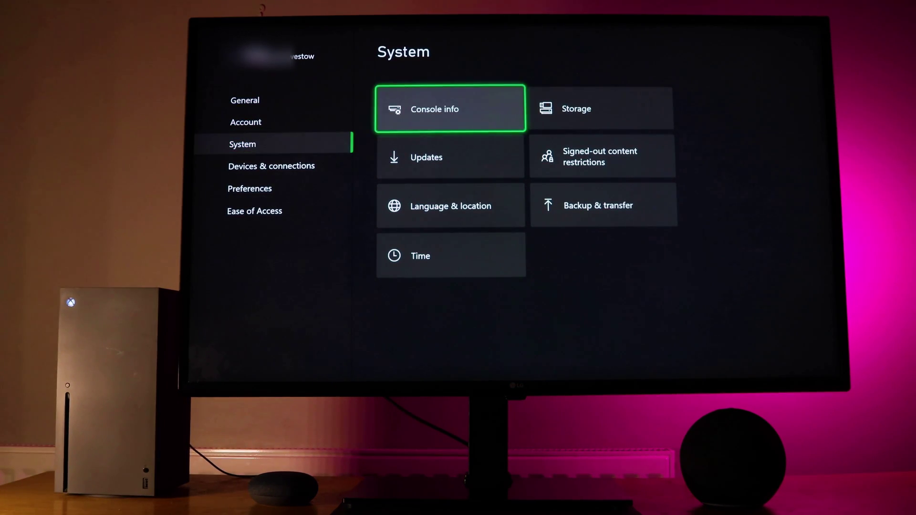
{"action": "key", "text": "Right"}
{"action": "key", "text": "Down"}
{"action": "key", "text": "Down"}
{"action": "key", "text": "Return"}
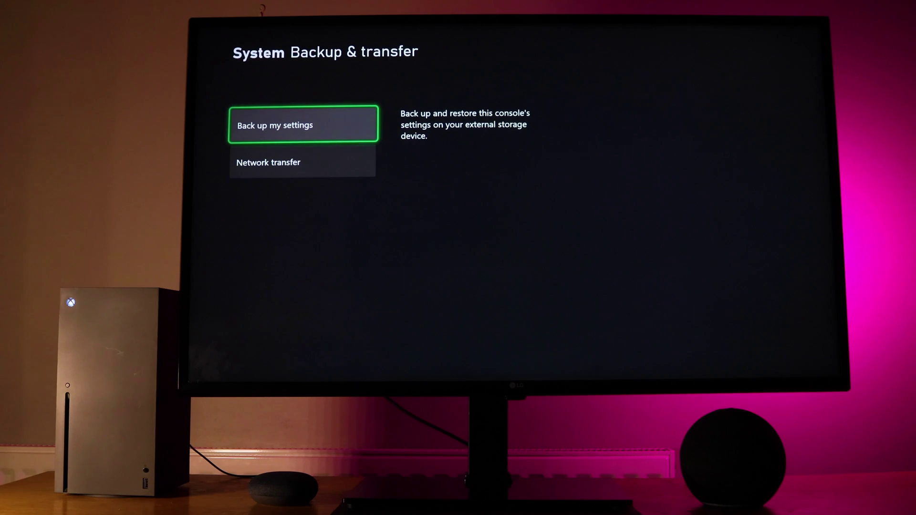
{"action": "key", "text": "Down"}
{"action": "key", "text": "Return"}
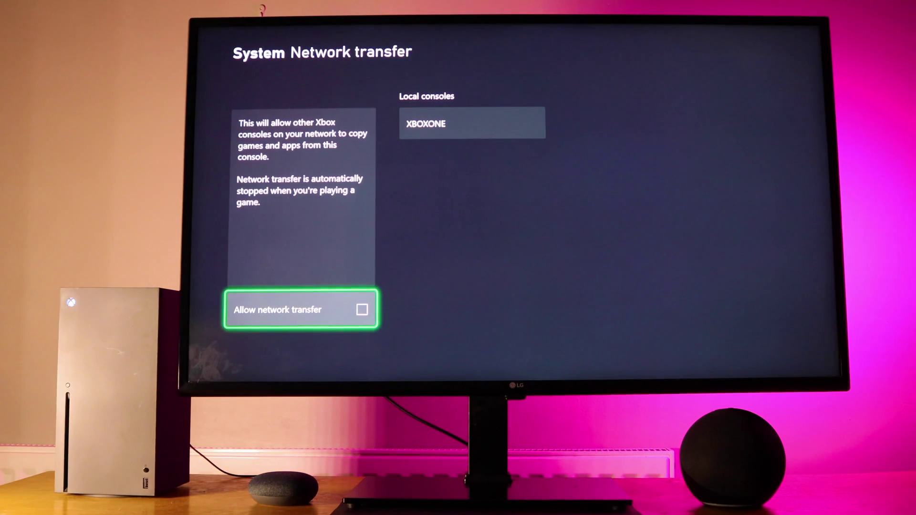
{"action": "key", "text": "Return"}
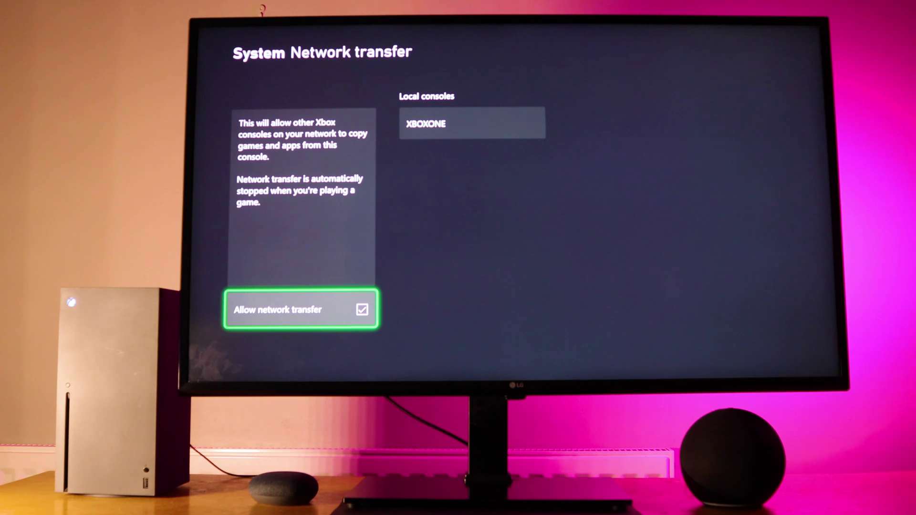
Step: Open the XBOXONE console's game list and tick ROBLOX
{"action": "key", "text": "Right"}
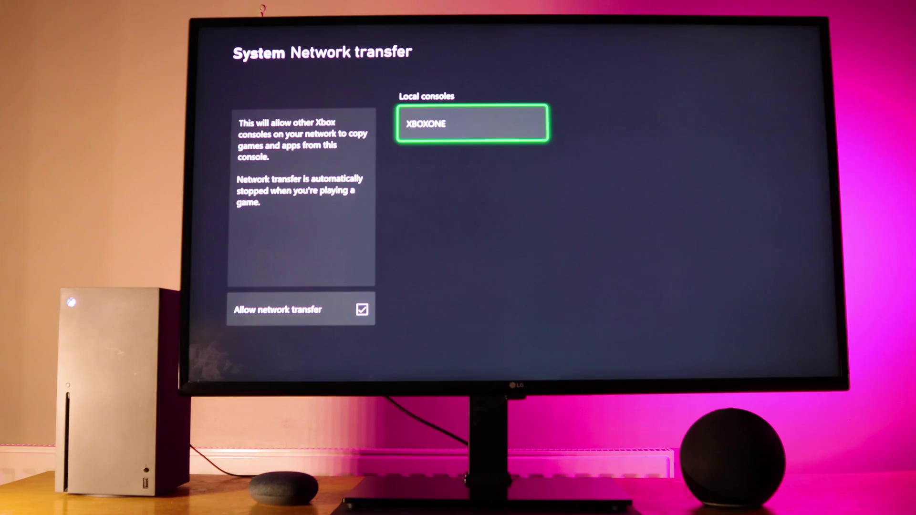
{"action": "key", "text": "Return"}
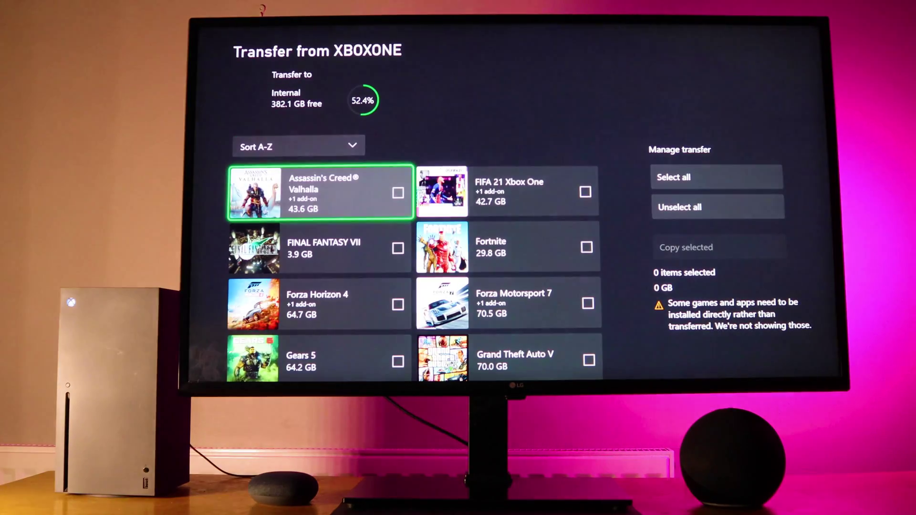
{"action": "key", "text": "Right"}
{"action": "key", "text": "Down"}
{"action": "key", "text": "Down"}
{"action": "key", "text": "Down"}
{"action": "key", "text": "Down"}
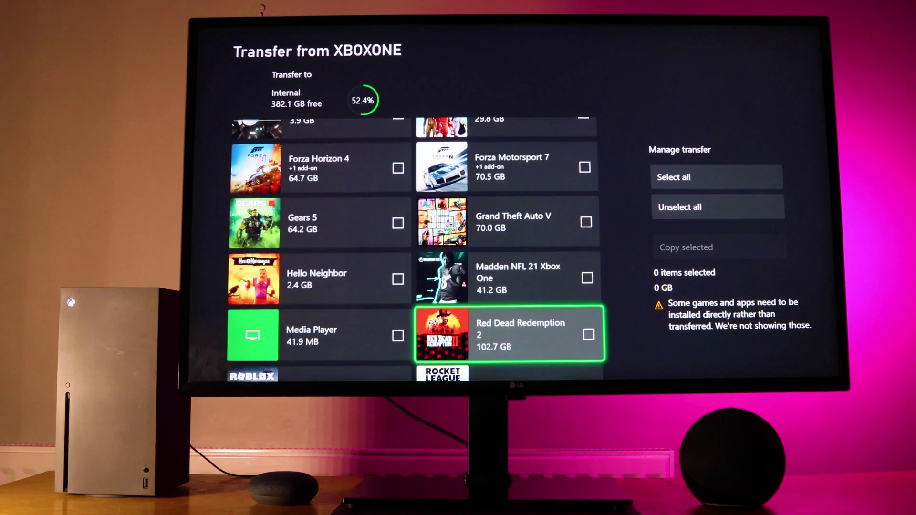
{"action": "key", "text": "Down"}
{"action": "key", "text": "Down"}
{"action": "key", "text": "Left"}
{"action": "key", "text": "Up"}
{"action": "key", "text": "Up"}
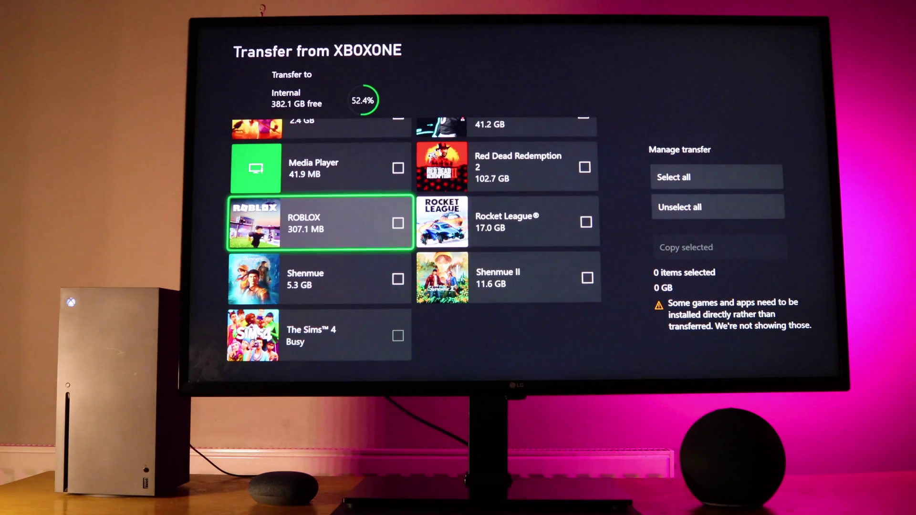
{"action": "key", "text": "Return"}
Step: Choose Copy selected for the one marked game
{"action": "key", "text": "Right"}
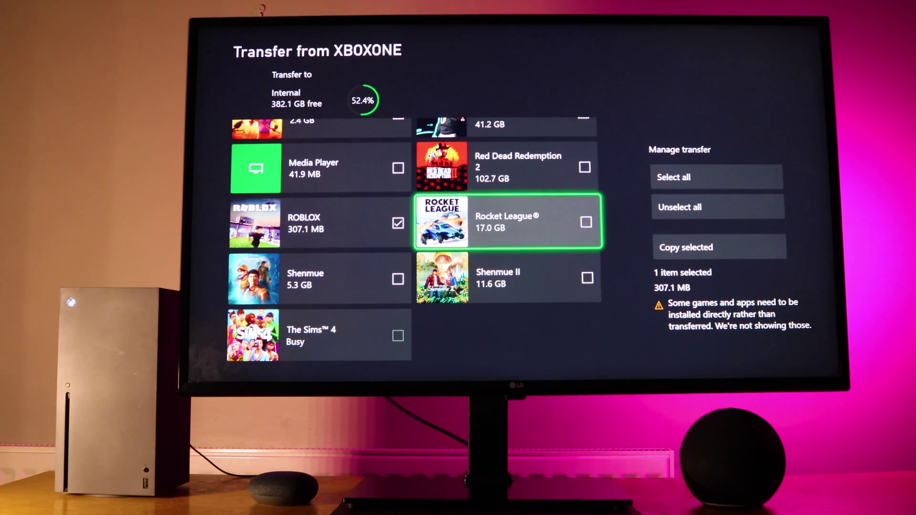
{"action": "key", "text": "Right"}
{"action": "key", "text": "Down"}
{"action": "key", "text": "Return"}
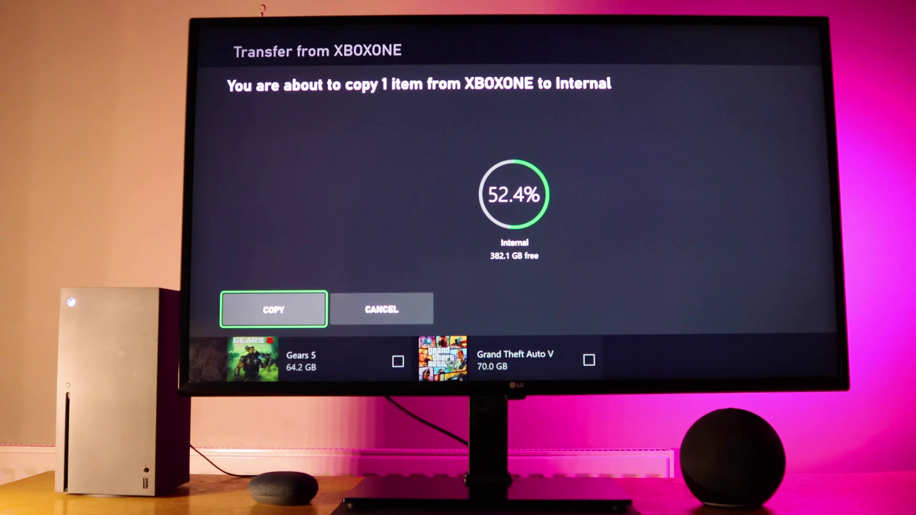
Step: Confirm COPY so ROBLOX installs to Internal storage from the queue
{"action": "key", "text": "Return"}
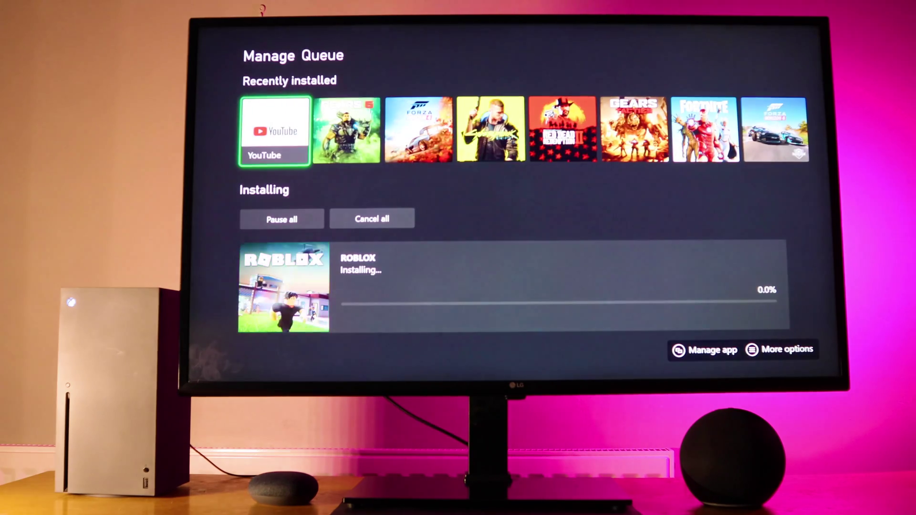